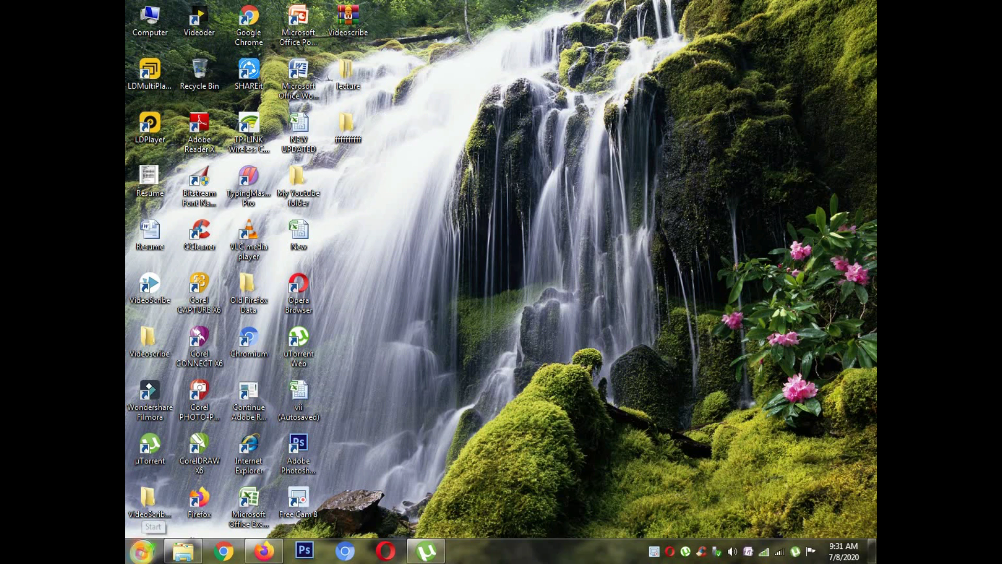
Launch Microsoft Office Excel 2007 from the Windows 7 Start menu program list.
{"action": "left_click", "coordinate": [142, 552]}
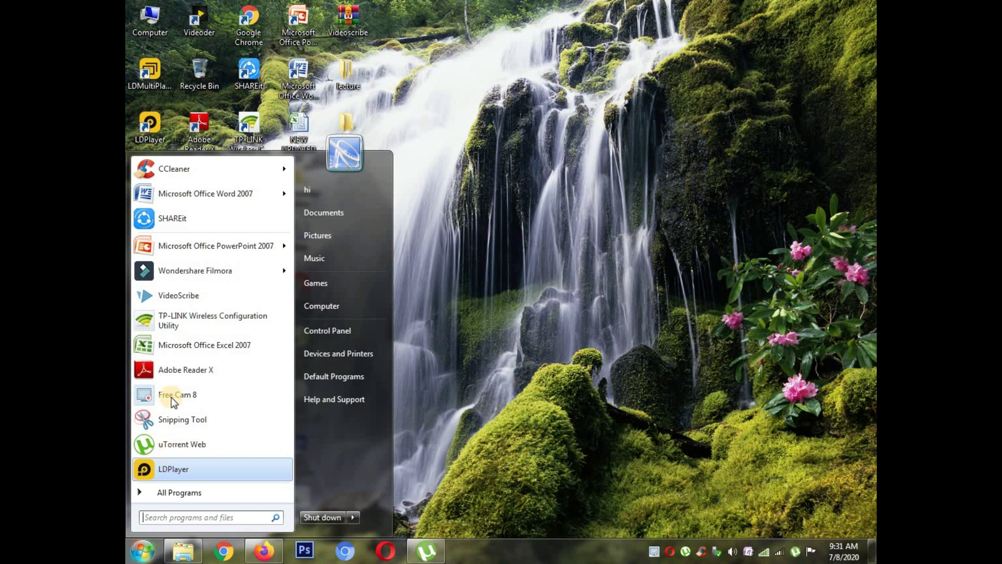
{"action": "key", "text": "Up"}
{"action": "key", "text": "Up"}
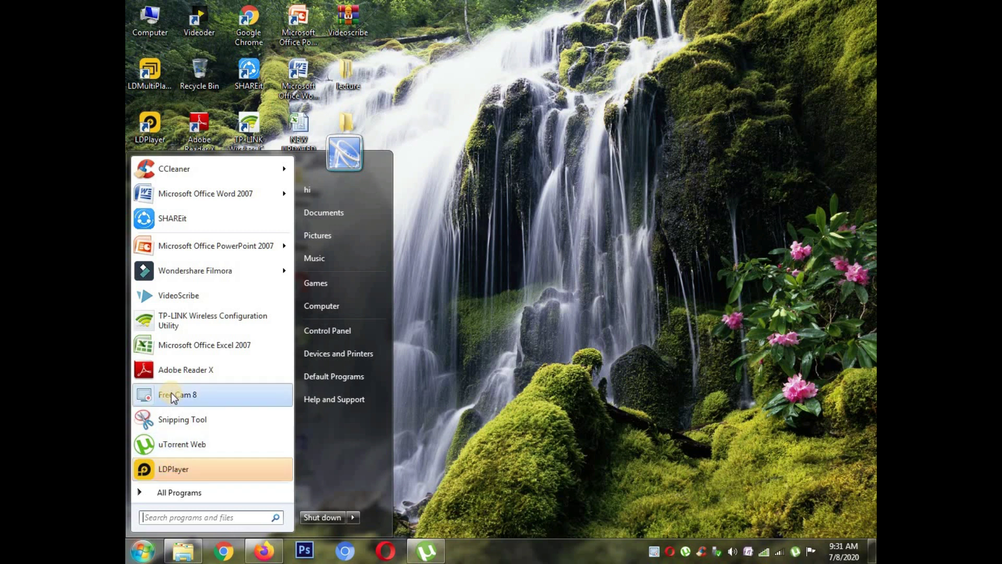
{"action": "left_click", "coordinate": [179, 346]}
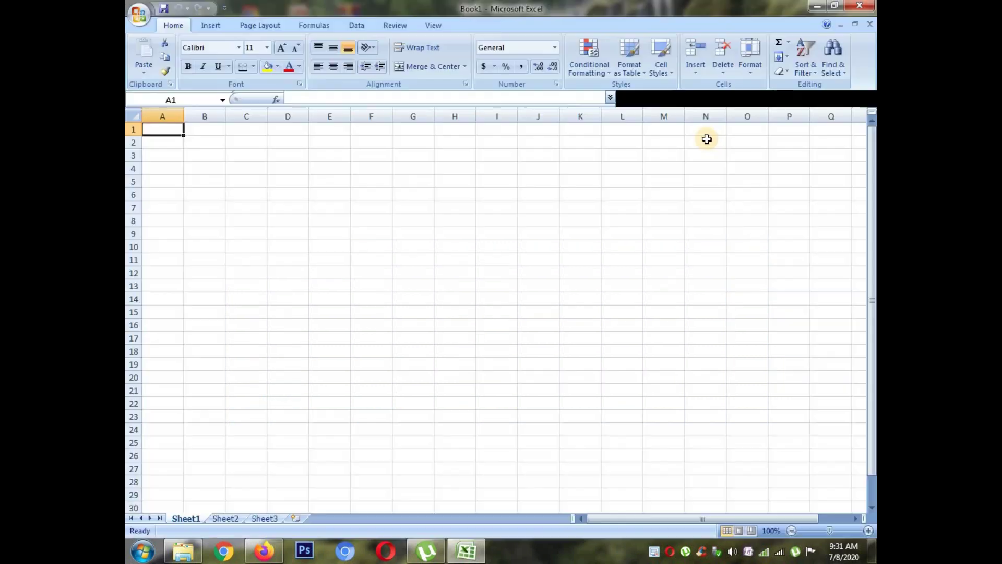
Zoom the sheet to 256% and enter 56, 82, 45, 54, 32, 12 into A1:A6.
{"action": "left_click", "coordinate": [840, 531]}
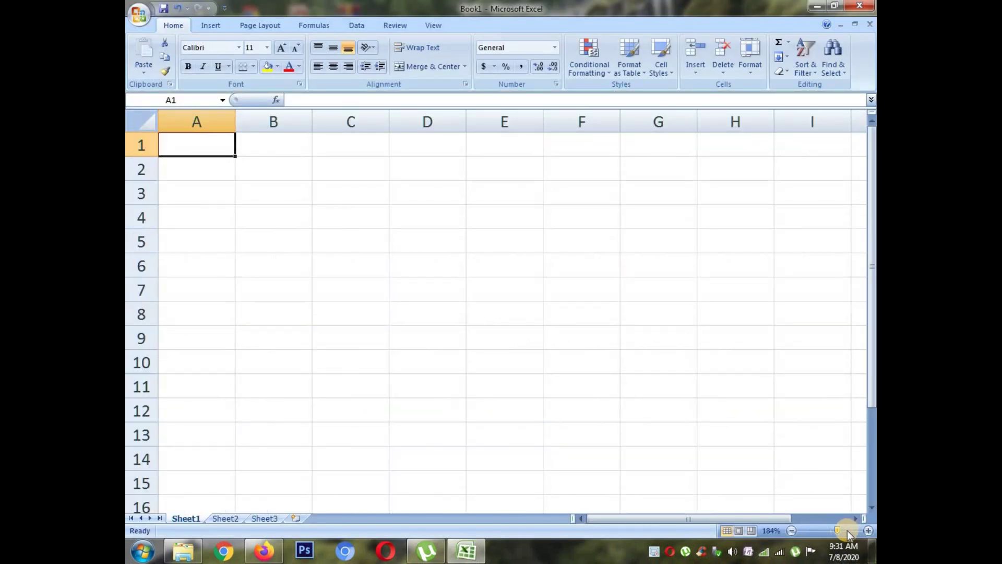
{"action": "left_click", "coordinate": [848, 531]}
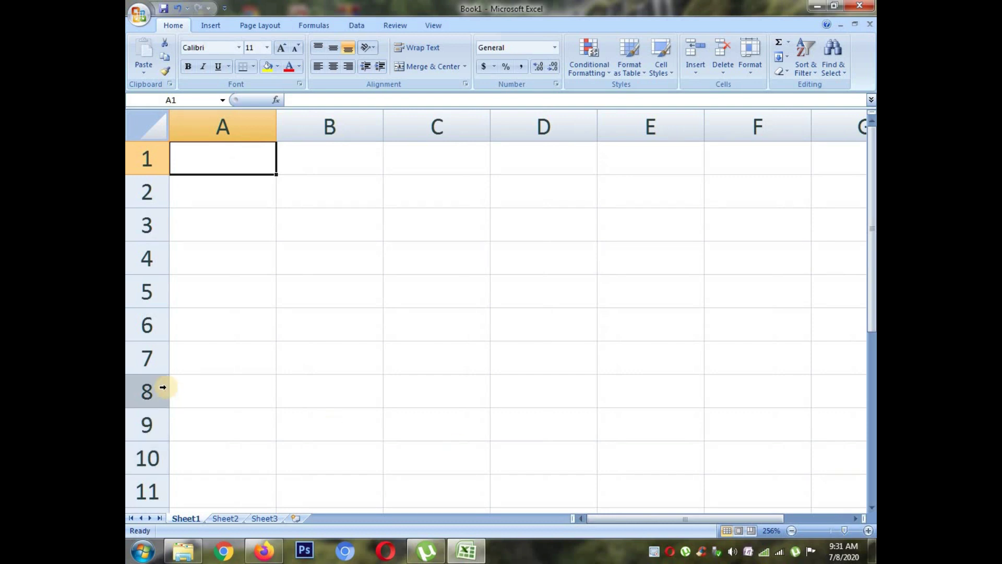
{"action": "type", "text": "56"}
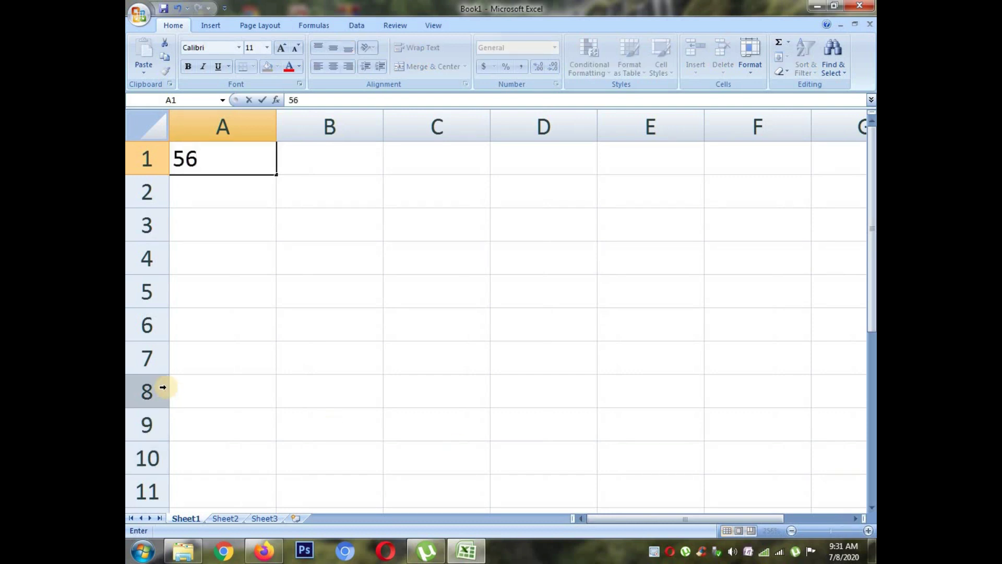
{"action": "key", "text": "Return"}
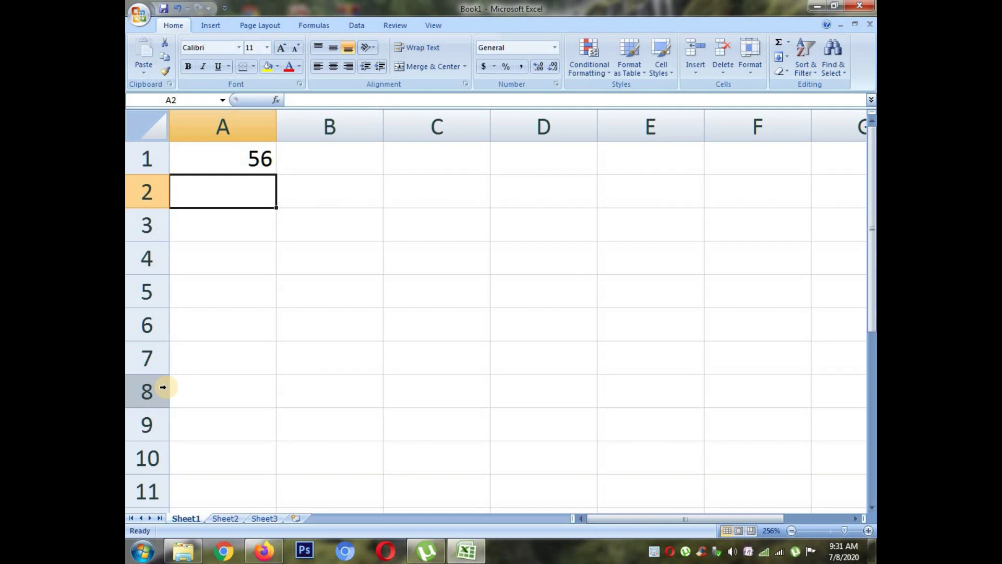
{"action": "type", "text": "82"}
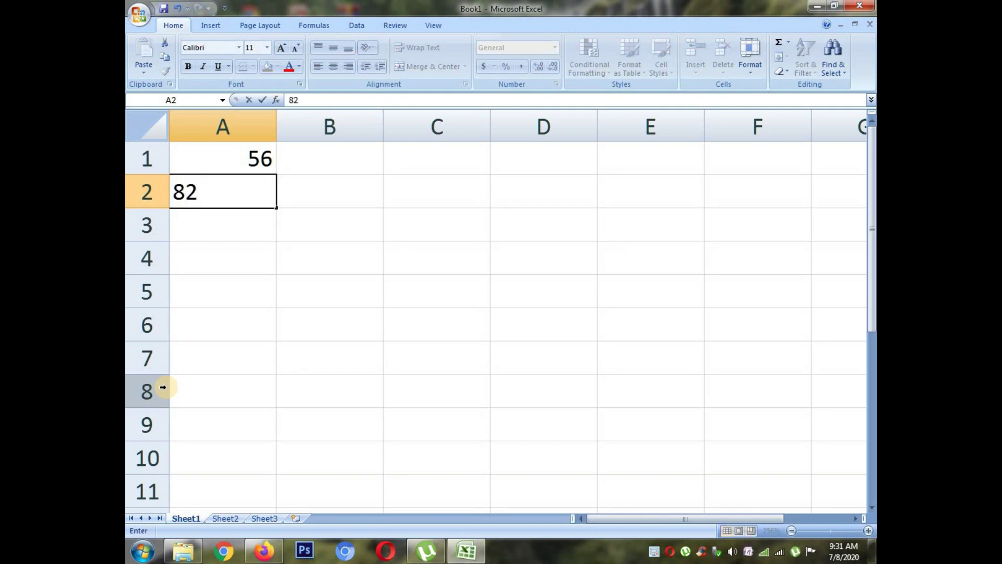
{"action": "key", "text": "Return"}
{"action": "type", "text": "45"}
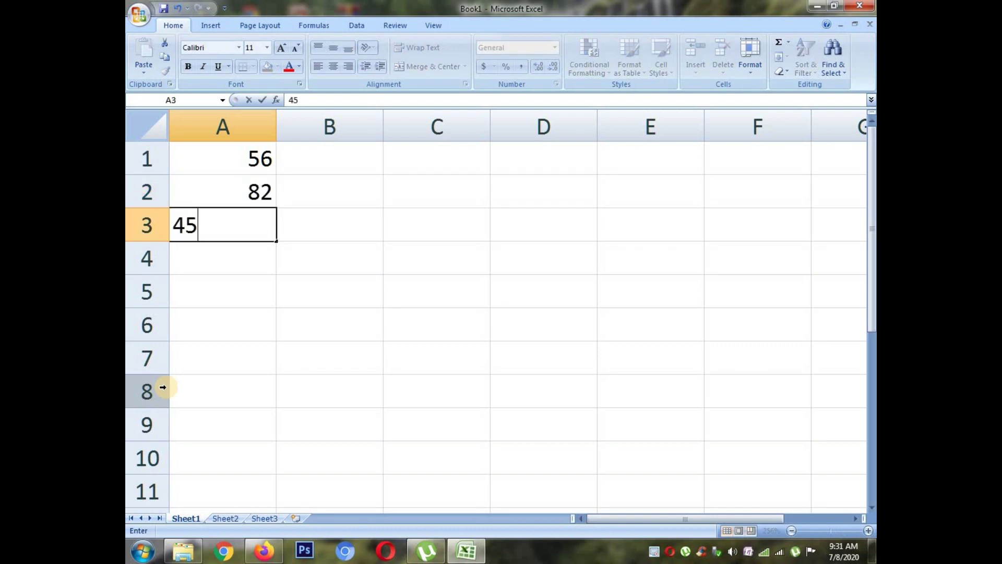
{"action": "key", "text": "Return"}
{"action": "type", "text": "54"}
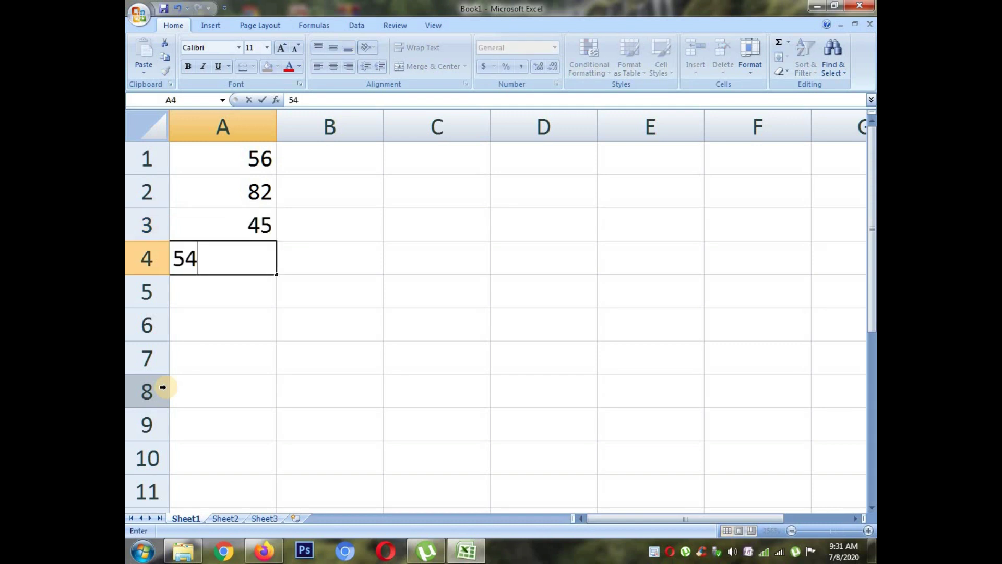
{"action": "key", "text": "Return"}
{"action": "type", "text": "32"}
{"action": "key", "text": "Return"}
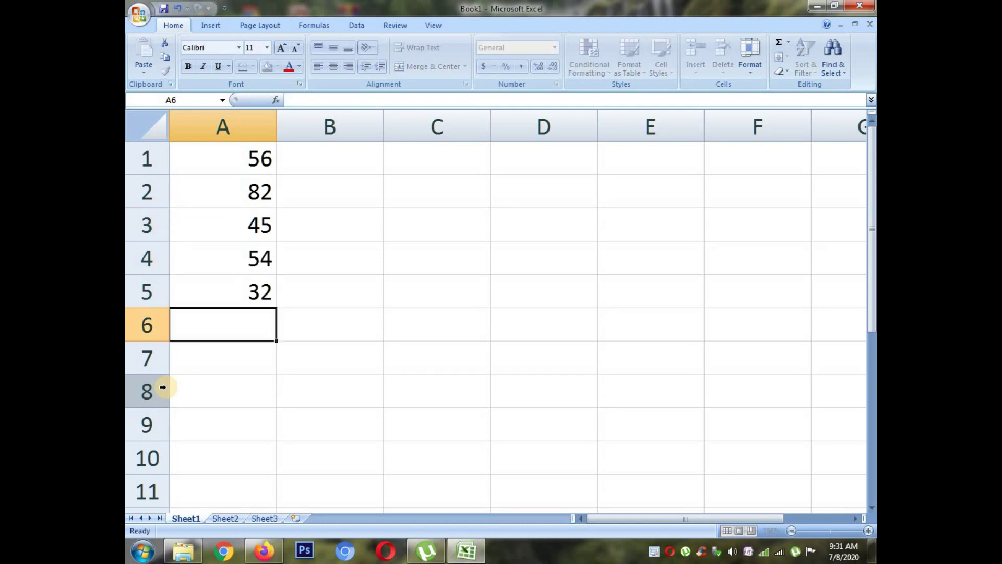
{"action": "type", "text": "12"}
{"action": "key", "text": "Tab"}
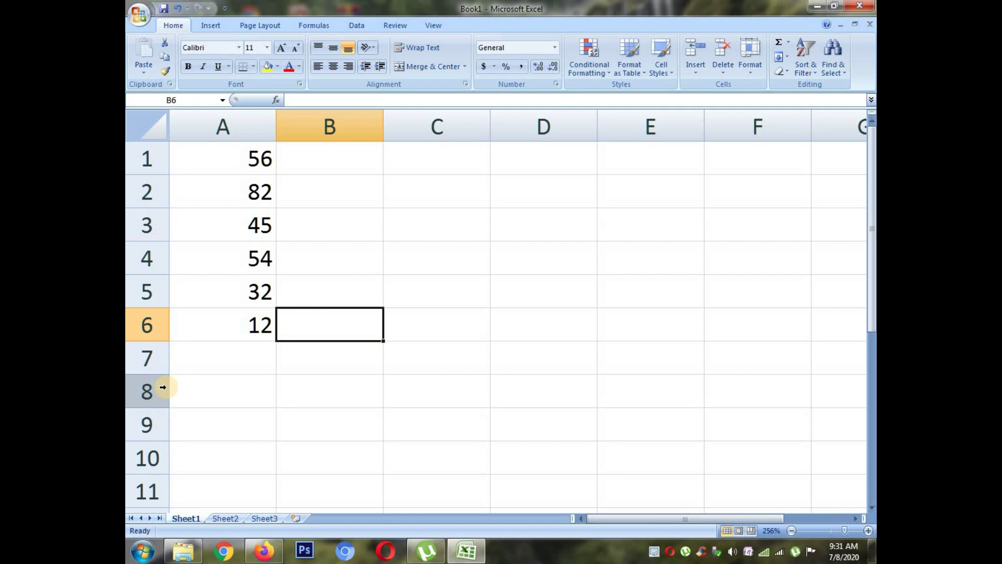
Enter 46, 13, 86 and 34 into A7:A10, correcting mistyped values.
{"action": "key", "text": "Left"}
{"action": "key", "text": "Down"}
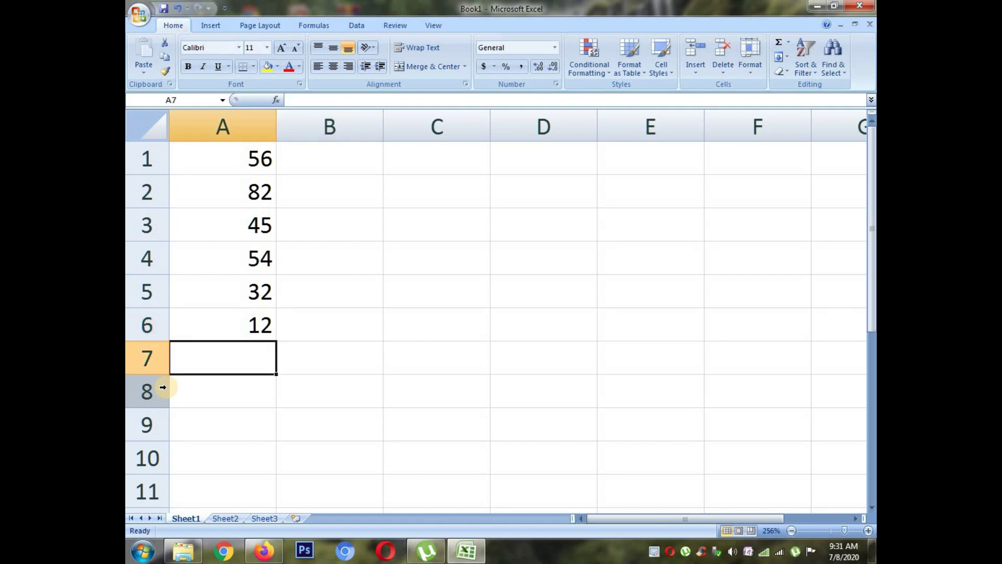
{"action": "type", "text": "45"}
{"action": "key", "text": "BackSpace"}
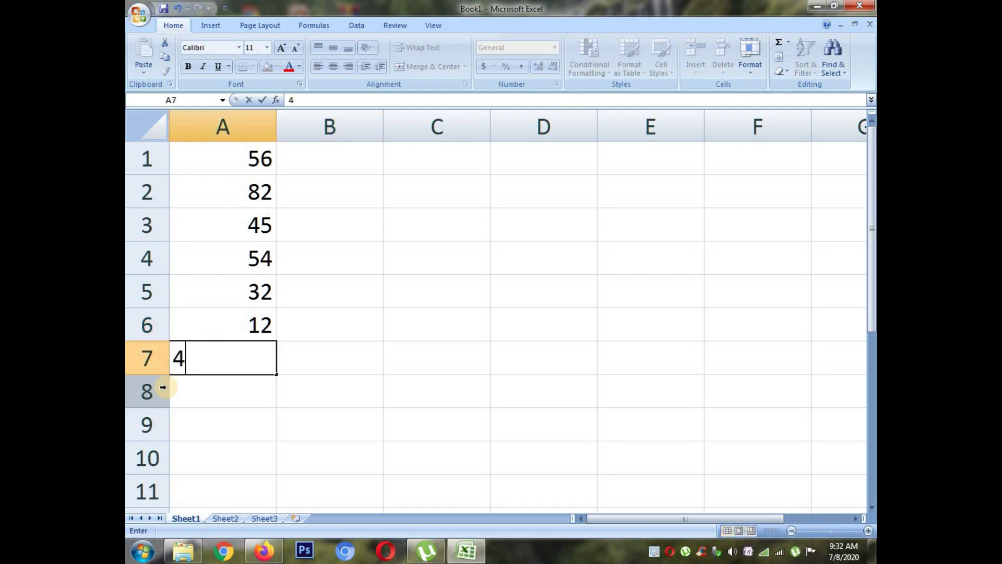
{"action": "type", "text": "6"}
{"action": "key", "text": "Return"}
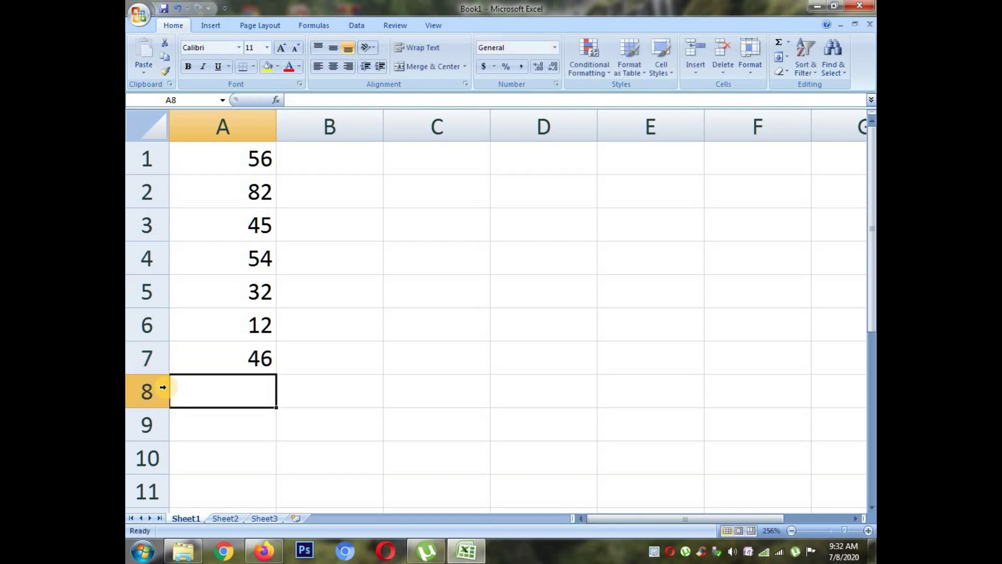
{"action": "type", "text": "12"}
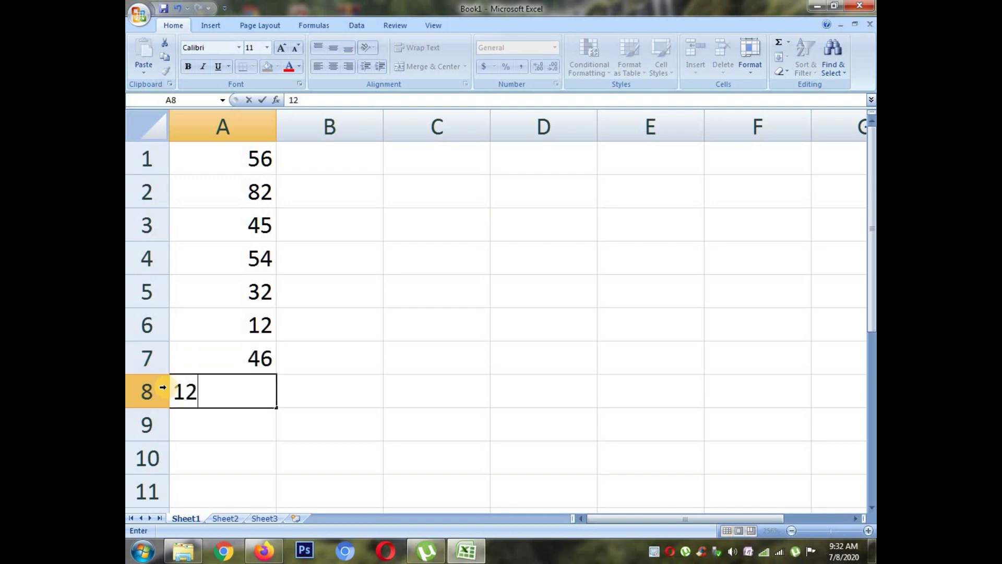
{"action": "key", "text": "Return"}
{"action": "key", "text": "Up"}
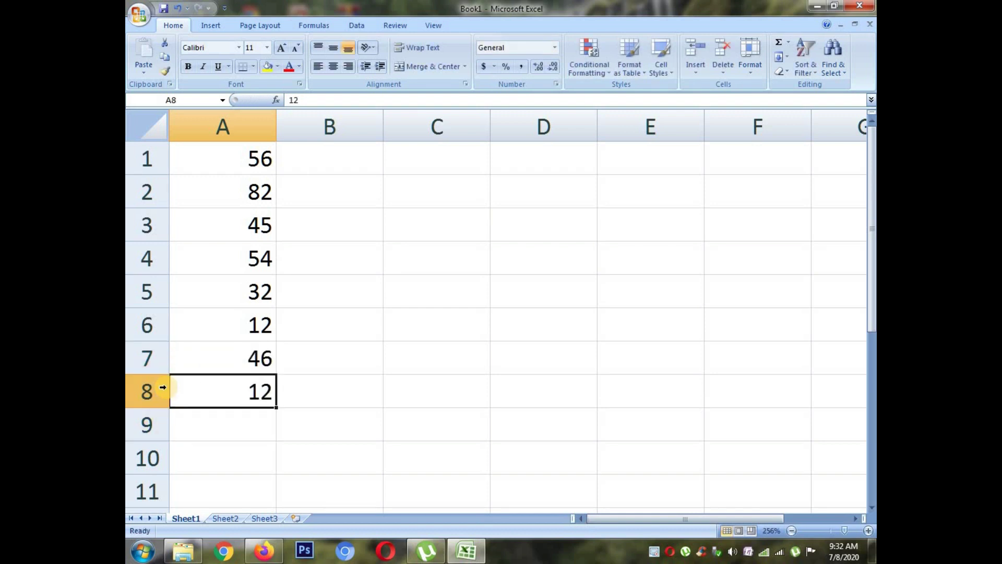
{"action": "type", "text": "13"}
{"action": "key", "text": "ctrl+Return"}
{"action": "key", "text": "Down"}
{"action": "type", "text": "86"}
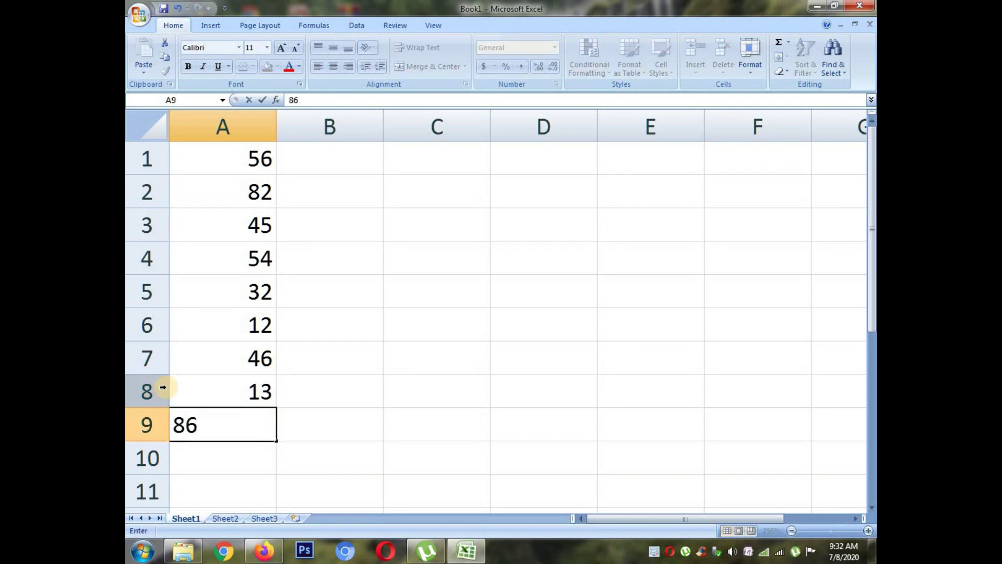
{"action": "key", "text": "Return"}
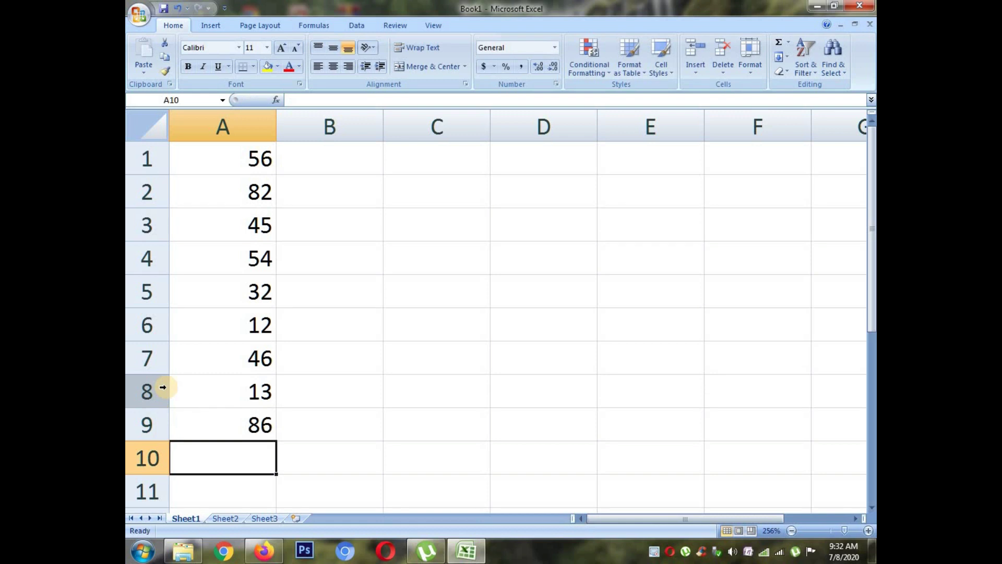
{"action": "type", "text": "3"}
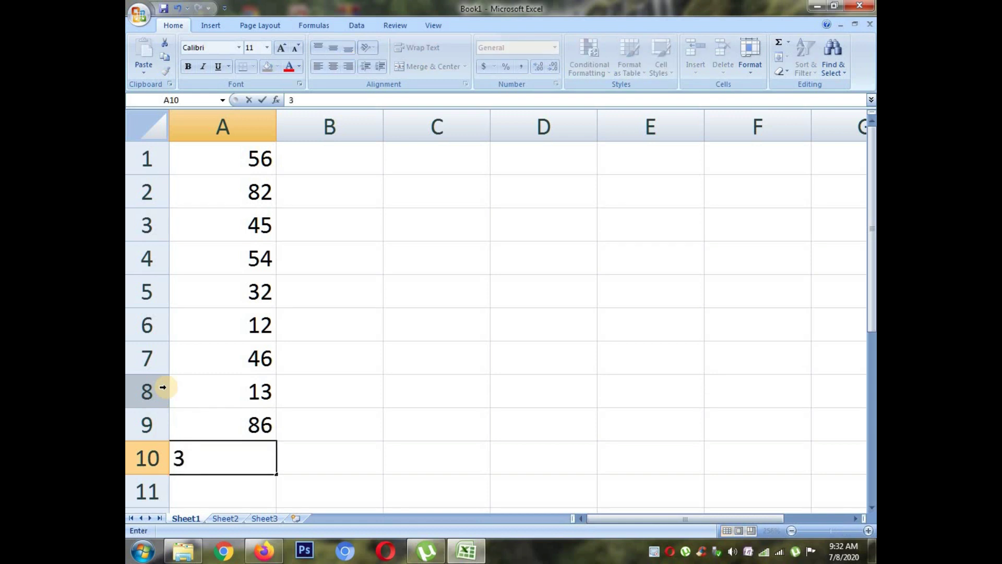
{"action": "type", "text": "4"}
{"action": "key", "text": "Return"}
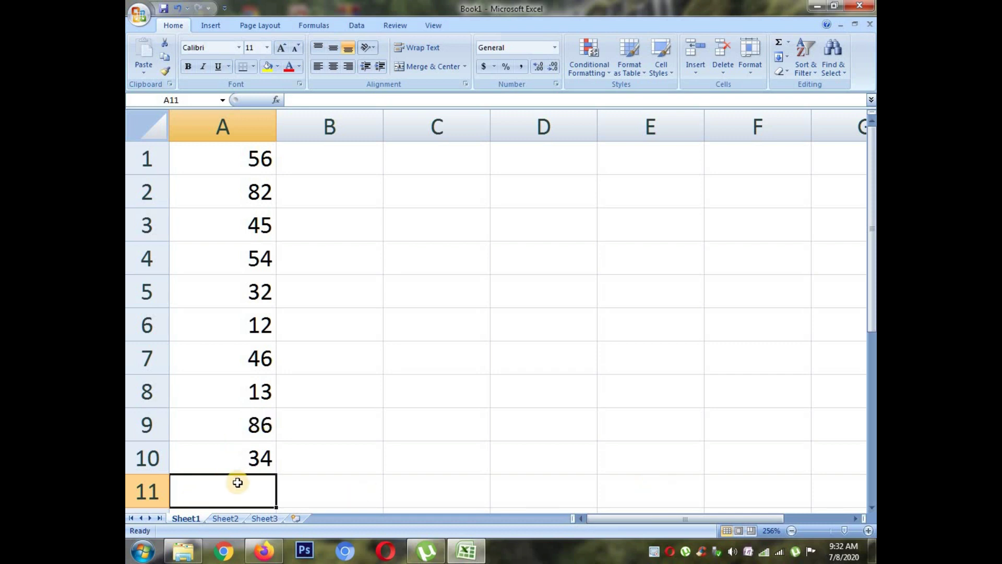
Type the formula =a1+a2+a3+a4+a5+a6+a7+a8+a9+a10 into cell A11.
{"action": "type", "text": "="}
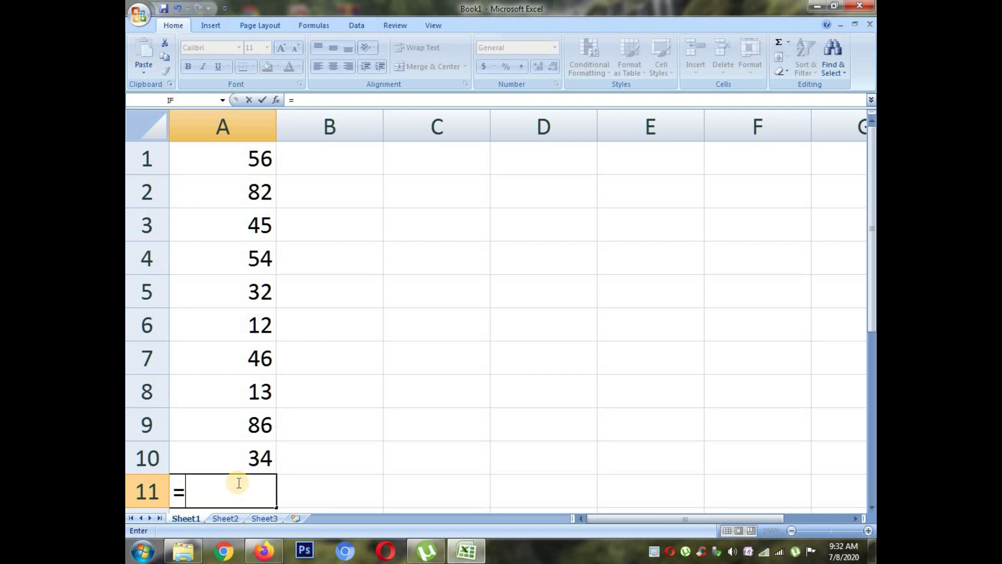
{"action": "type", "text": "a1"}
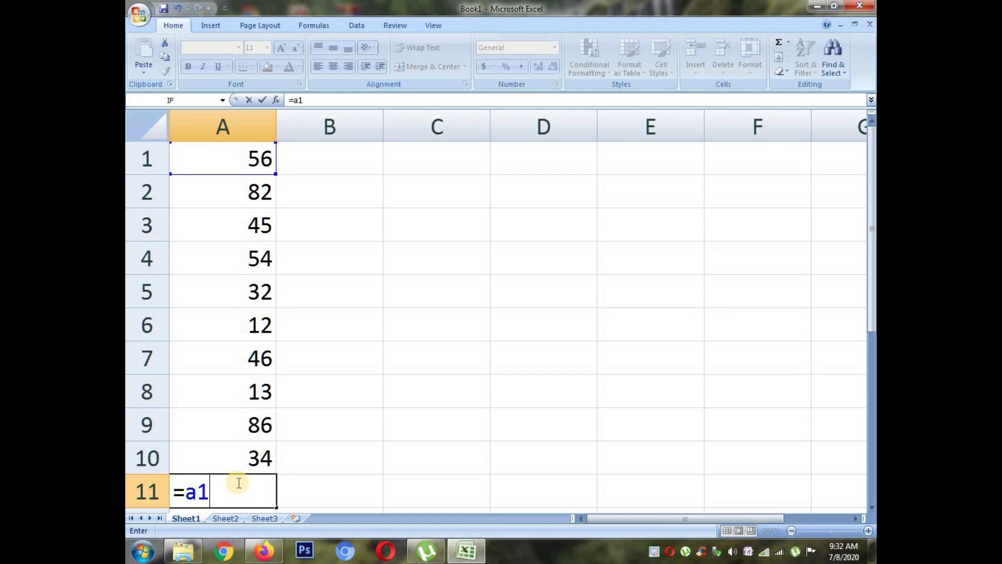
{"action": "type", "text": "+"}
{"action": "left_click", "coordinate": [651, 165]}
{"action": "type", "text": "a2"}
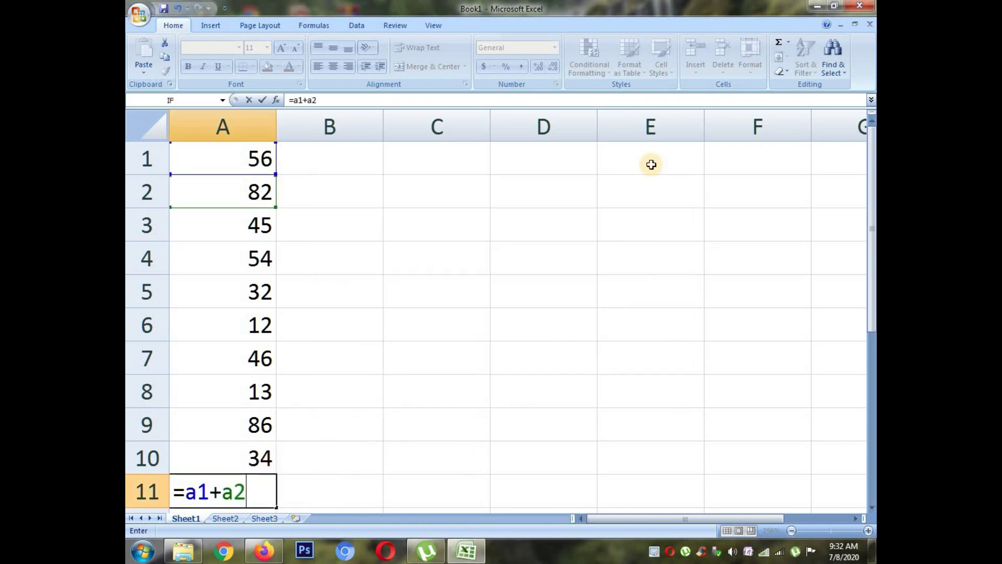
{"action": "type", "text": "+a"}
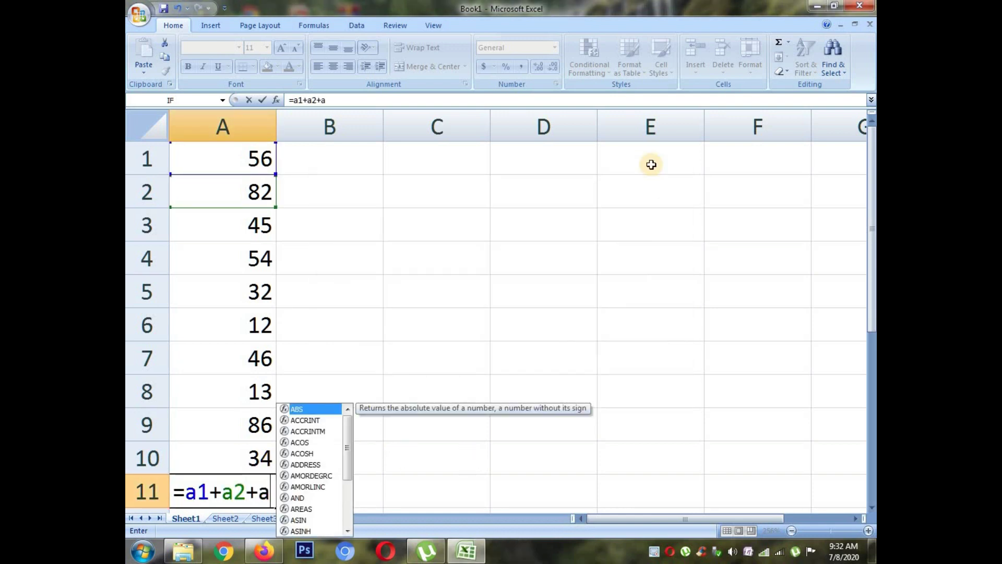
{"action": "type", "text": "3+"}
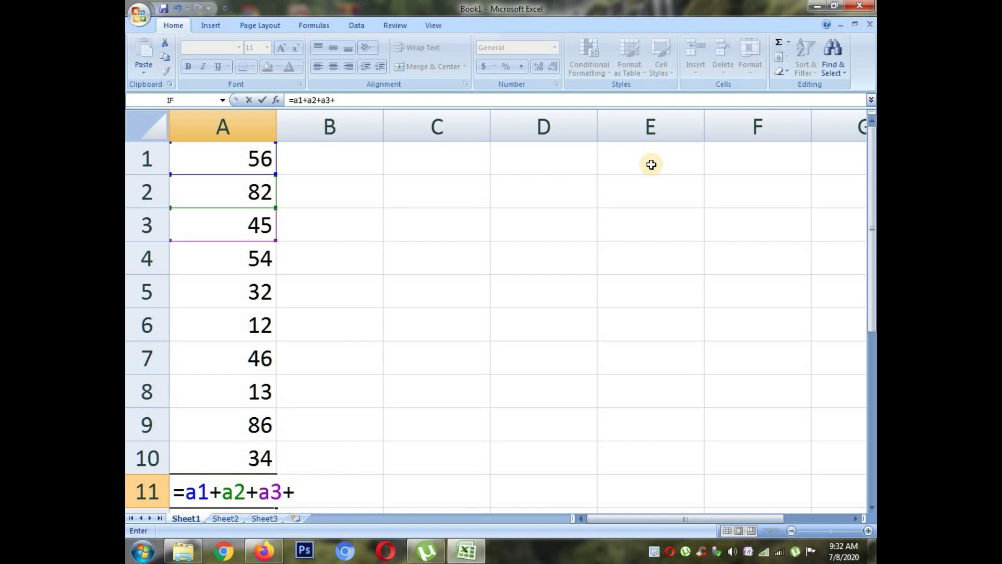
{"action": "type", "text": "a4"}
{"action": "type", "text": "+a"}
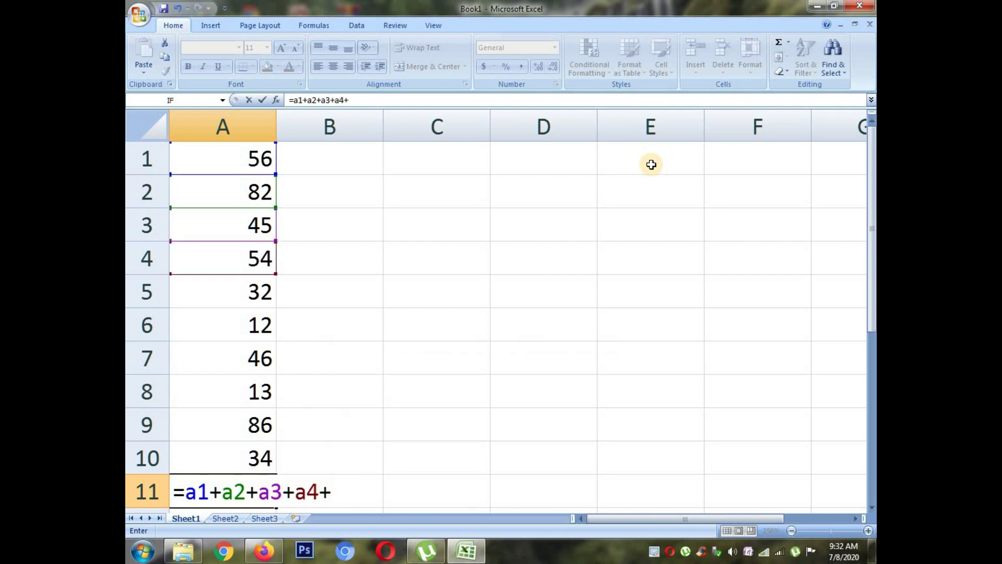
{"action": "type", "text": "5"}
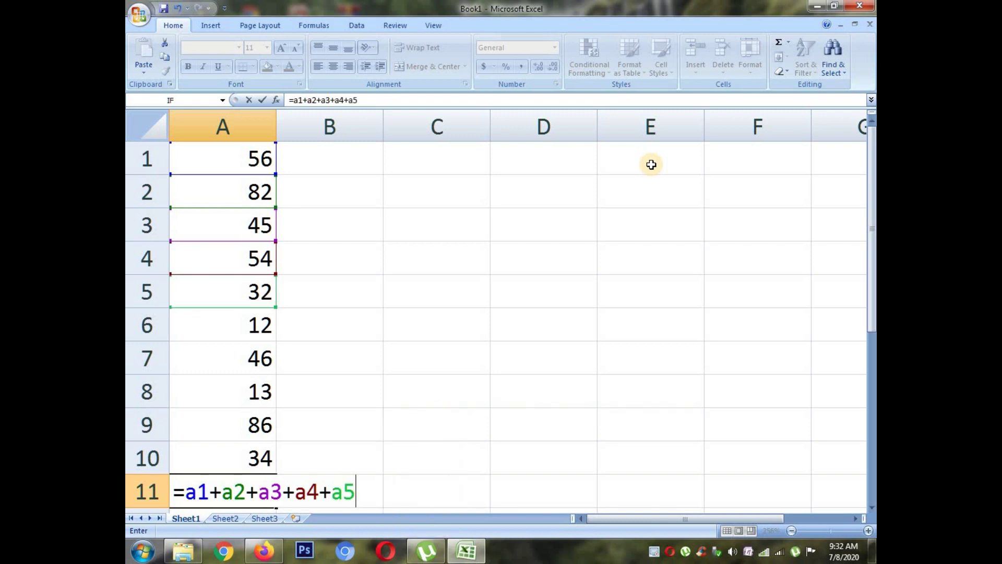
{"action": "type", "text": "+a6+"}
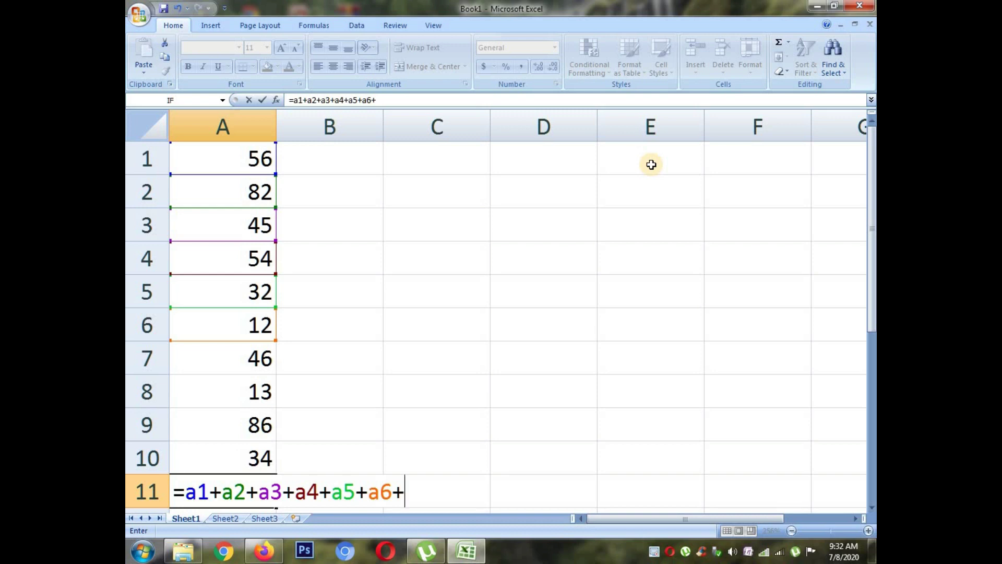
{"action": "type", "text": "a"}
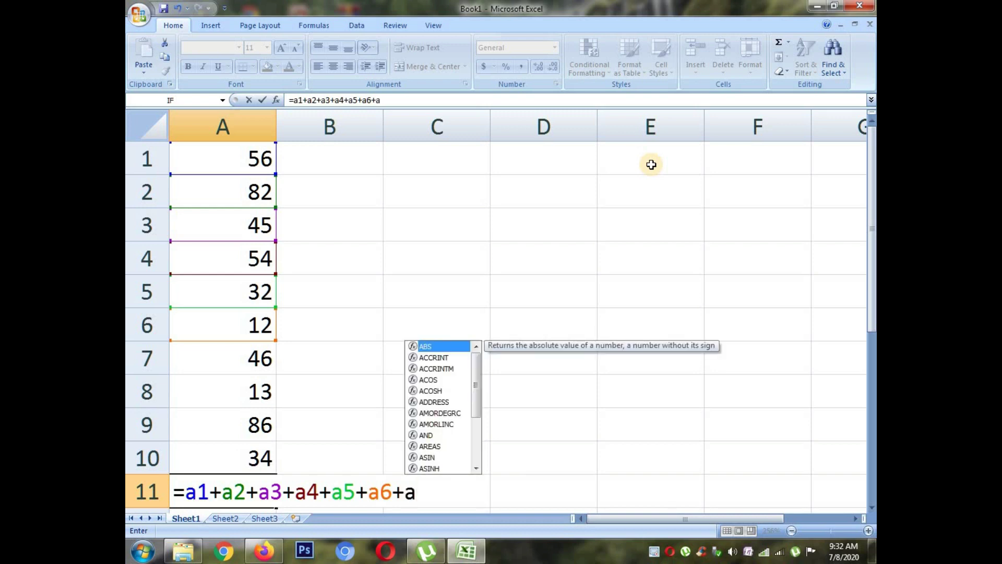
{"action": "type", "text": "7+"}
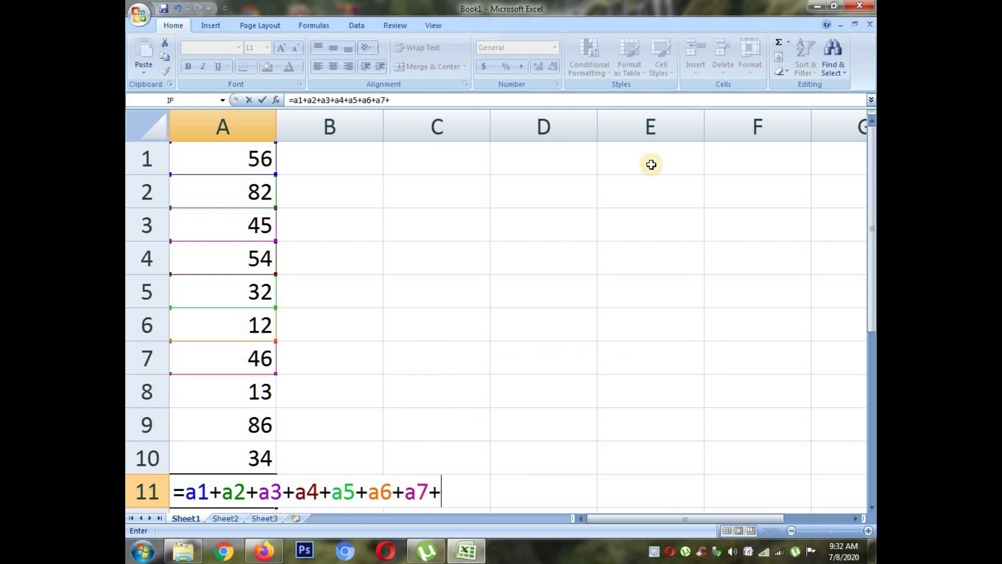
{"action": "type", "text": "a"}
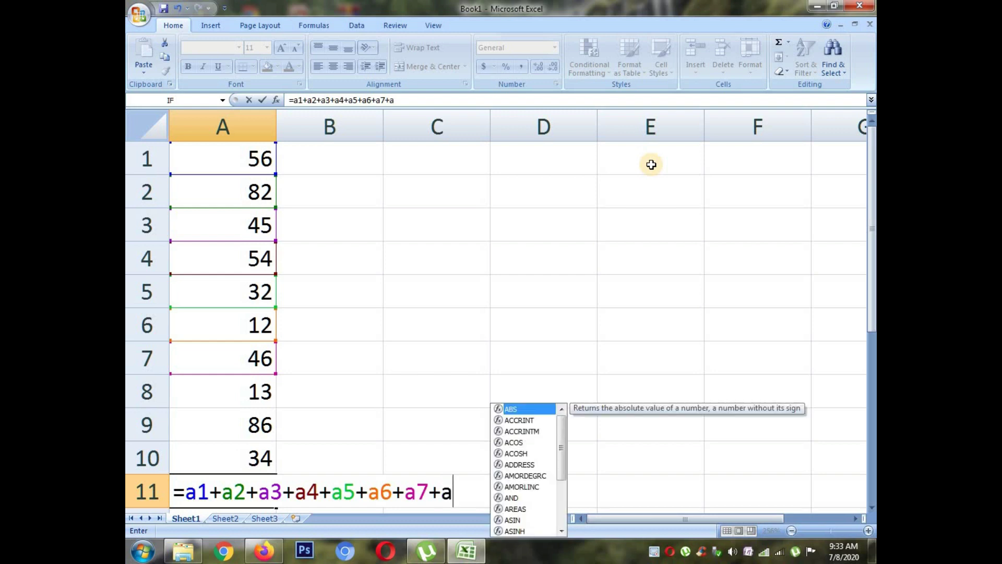
{"action": "type", "text": "8+"}
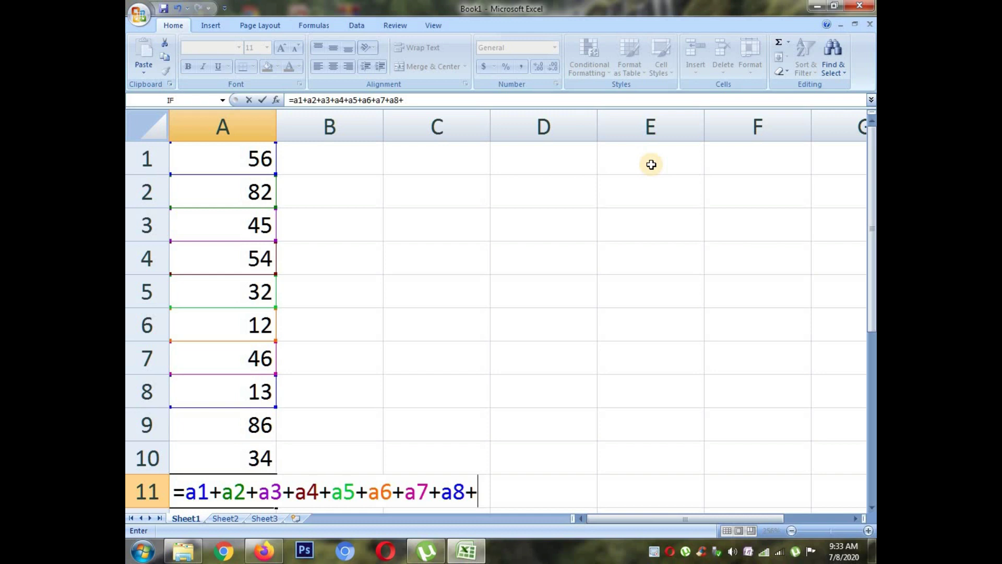
{"action": "type", "text": "a9+"}
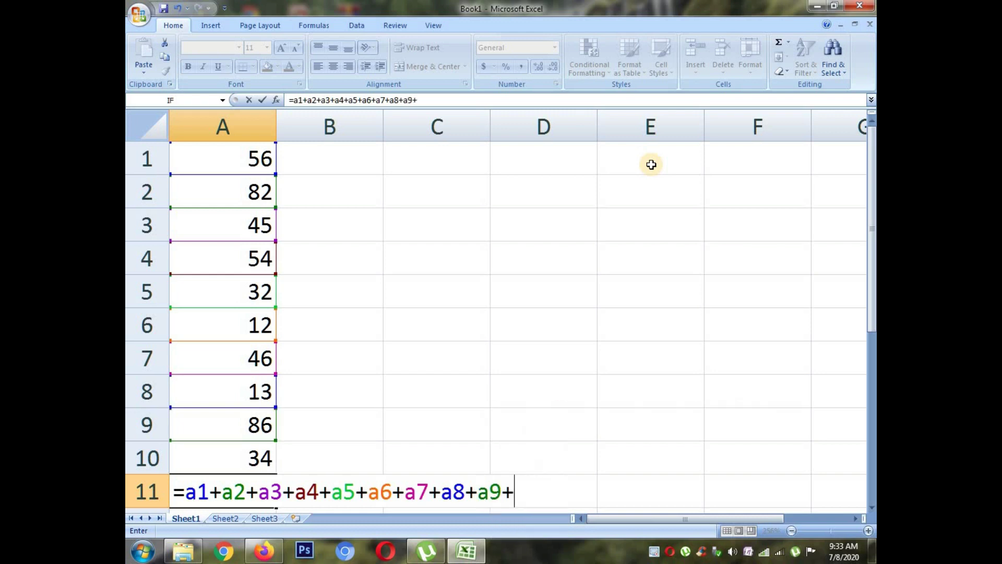
{"action": "type", "text": "a10"}
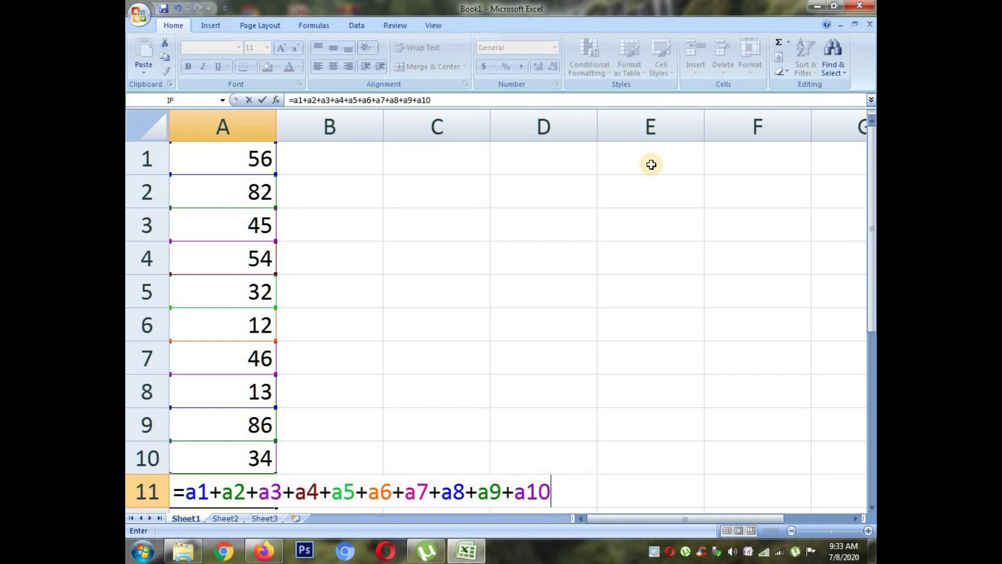
Commit the cell-by-cell formula so A11 shows 460, then select A11.
{"action": "key", "text": "Return"}
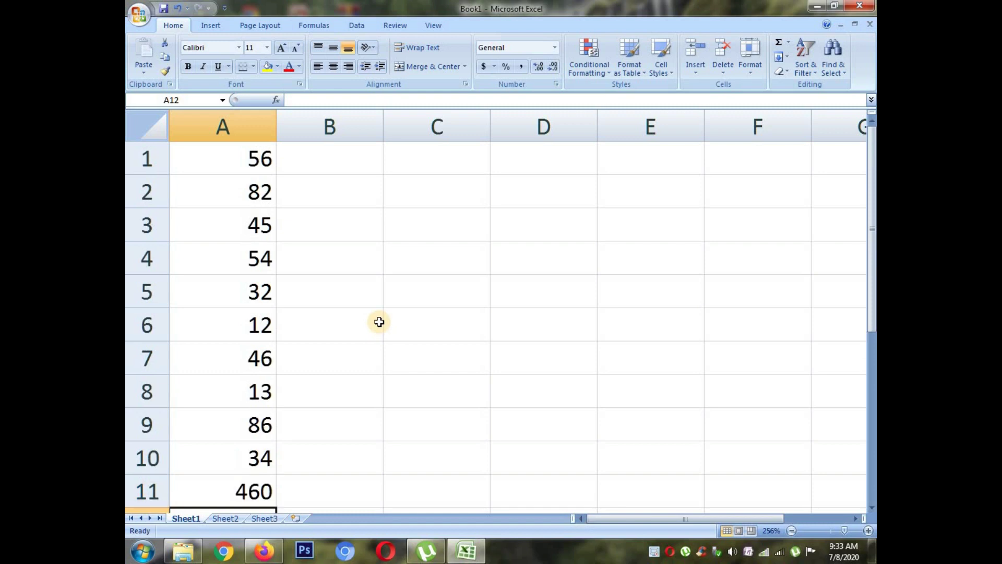
{"action": "scroll", "coordinate": [379, 319], "scroll_direction": "down", "scroll_amount": 3}
{"action": "scroll", "coordinate": [379, 319], "scroll_direction": "up", "scroll_amount": 3}
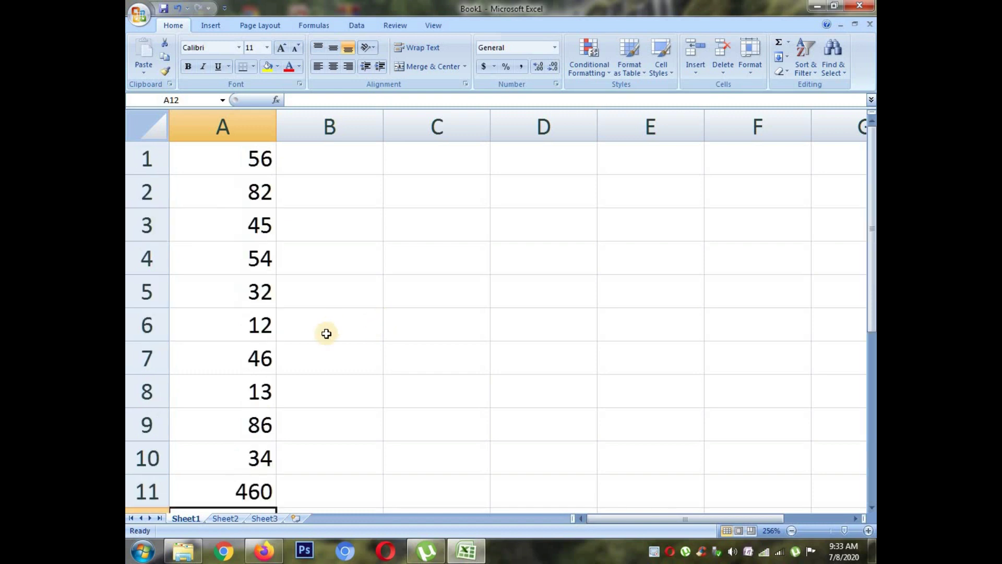
{"action": "left_click", "coordinate": [261, 486]}
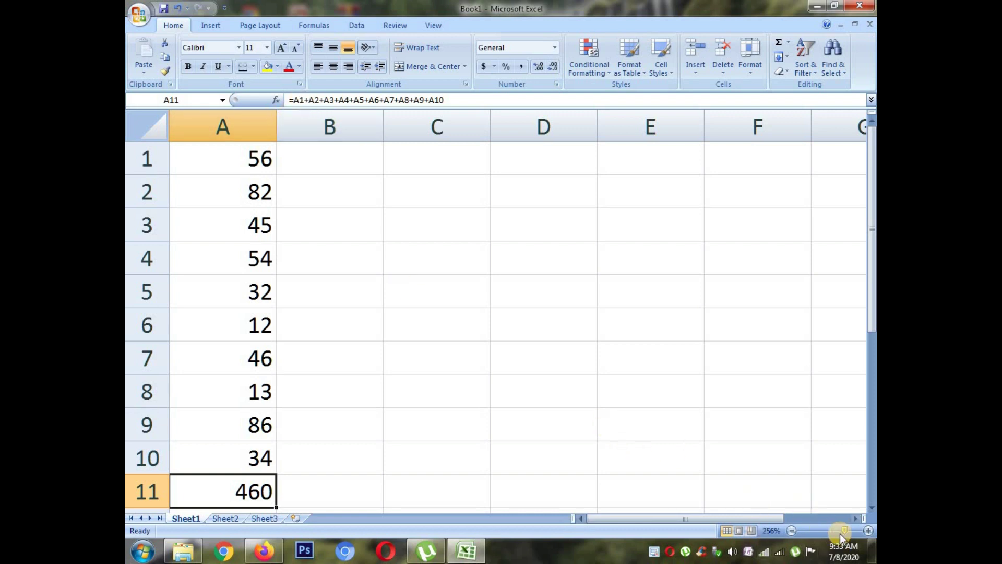
Zoom out slightly and clear the contents of cell A11.
{"action": "mouse_move", "coordinate": [844, 531]}
{"action": "left_mouse_down"}
{"action": "mouse_move", "coordinate": [856, 531]}
{"action": "mouse_move", "coordinate": [841, 531]}
{"action": "left_mouse_up"}
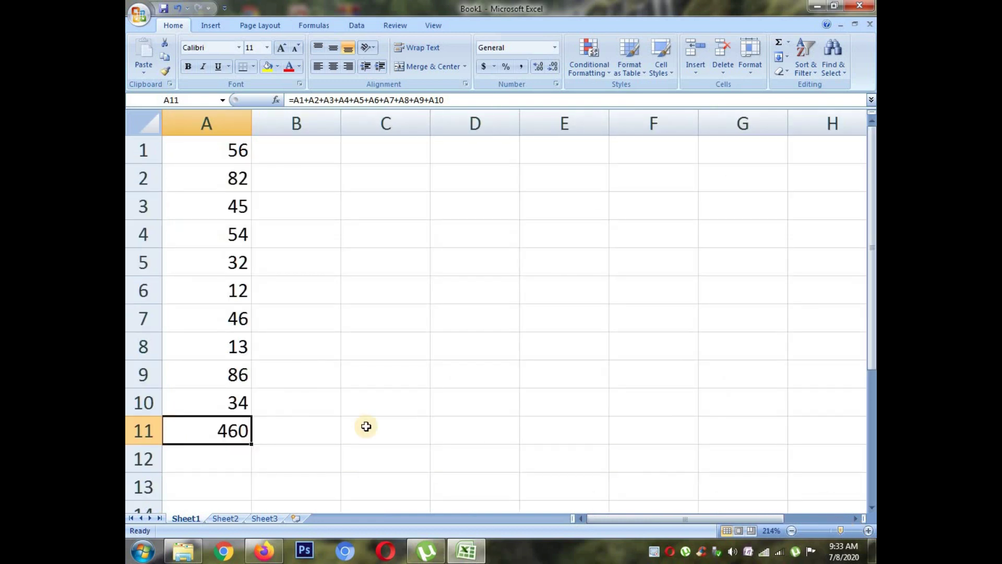
{"action": "right_click", "coordinate": [231, 430]}
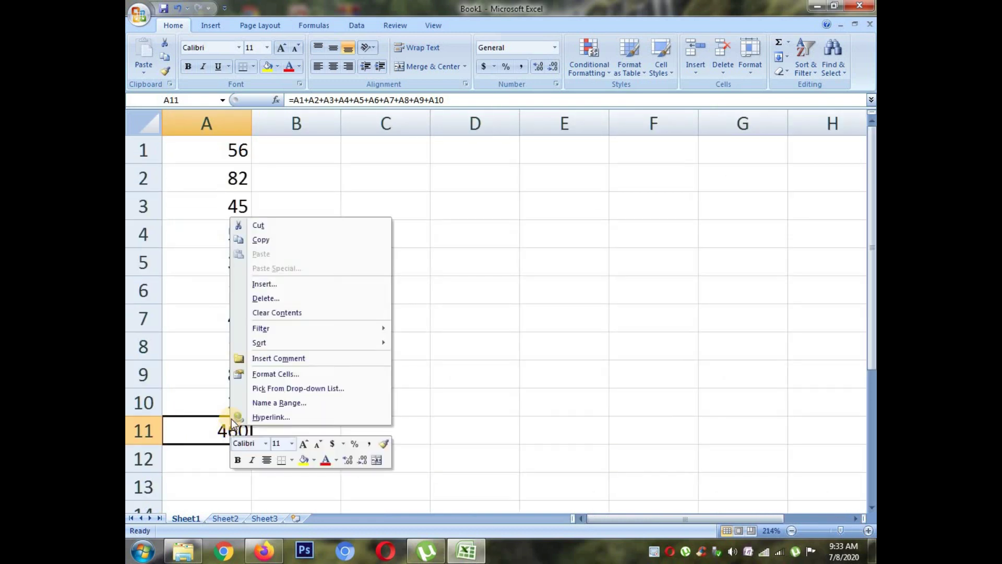
{"action": "left_click", "coordinate": [296, 313]}
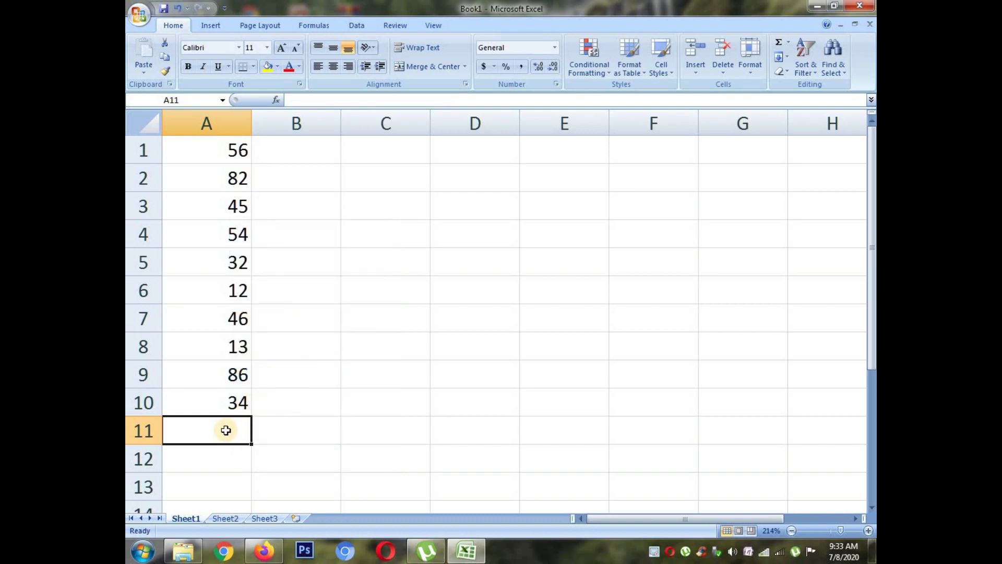
Enter =sum(A1:A10) in A11 so it shows the total 460.
{"action": "type", "text": "=su"}
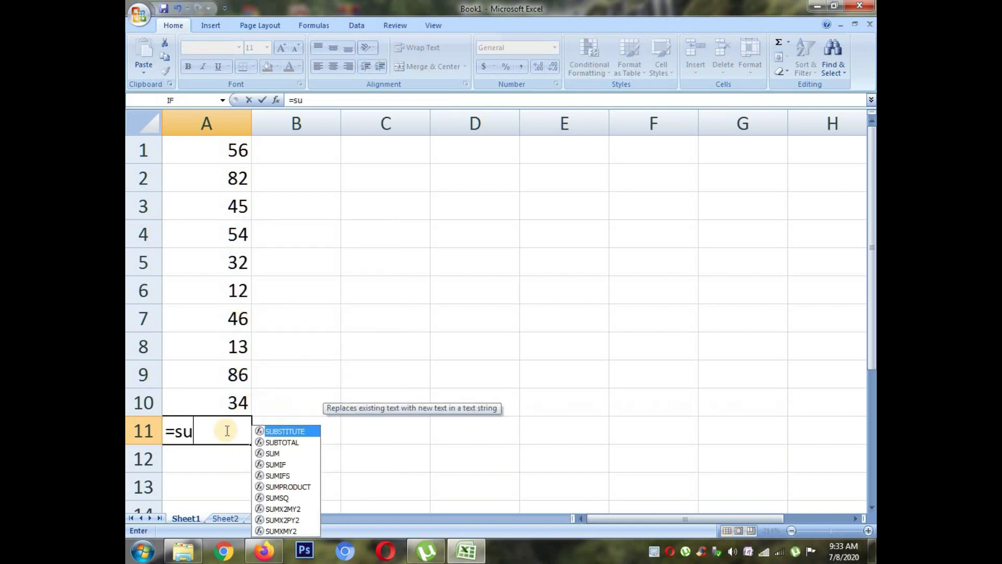
{"action": "type", "text": "m("}
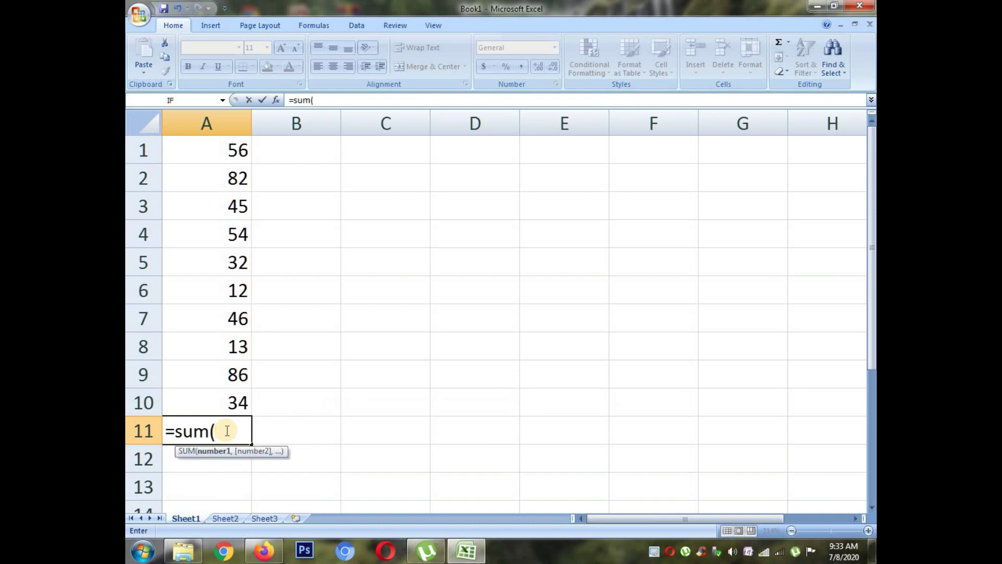
{"action": "left_click_drag", "start_coordinate": [214, 151], "coordinate": [214, 394]}
{"action": "type", "text": ")"}
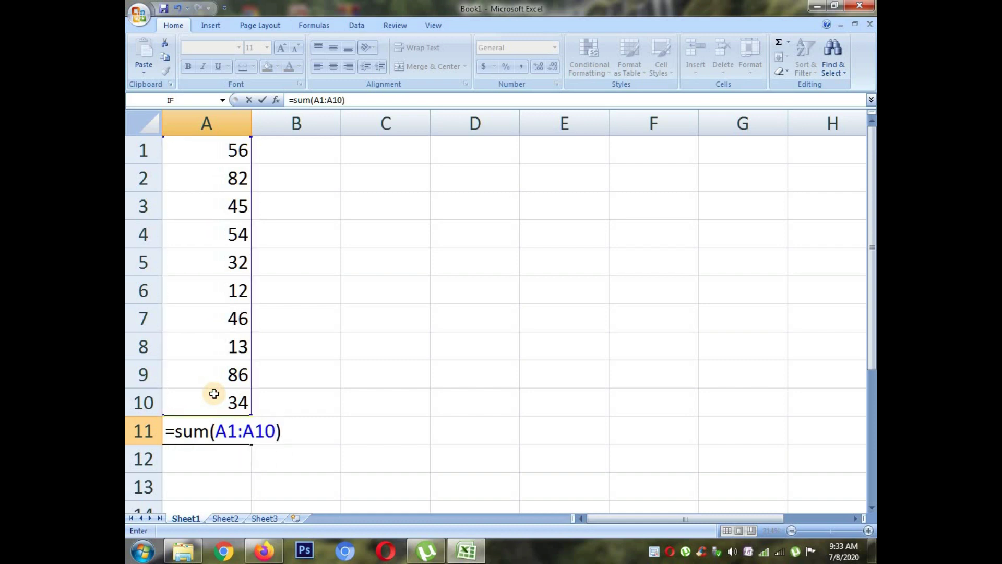
{"action": "key", "text": "Return"}
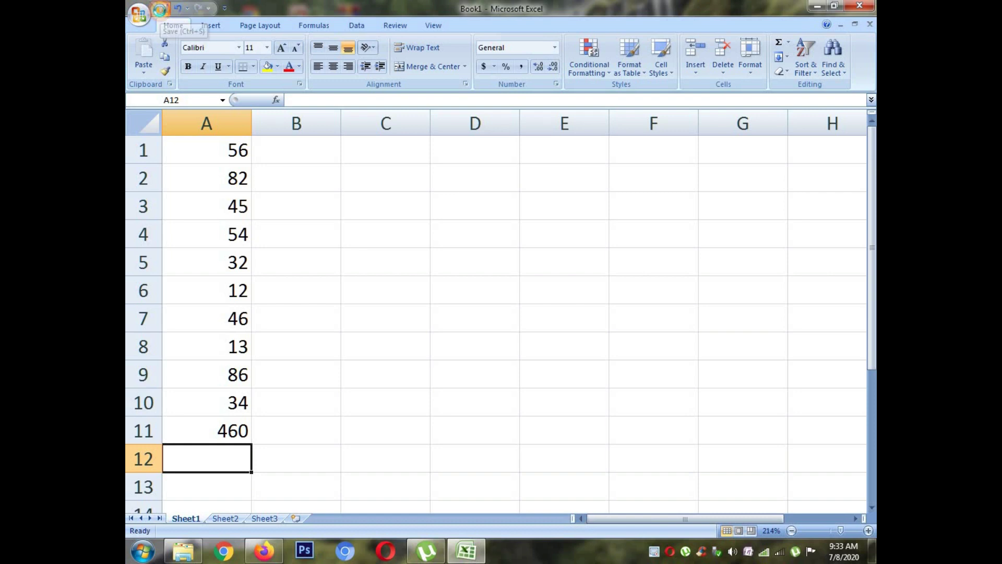
Save the workbook as Book1 in the Trail folder of My Documents.
{"action": "left_click", "coordinate": [161, 10]}
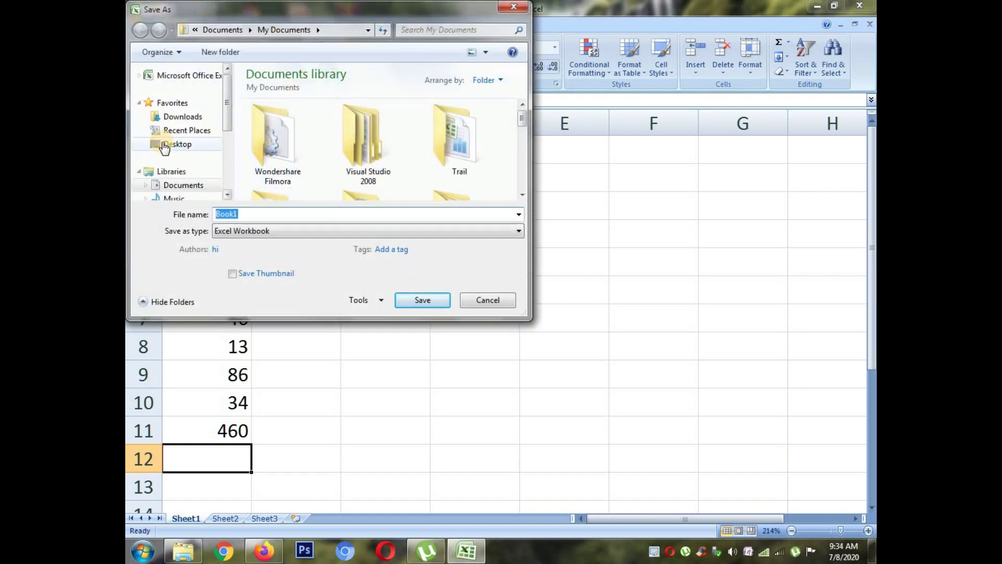
{"action": "left_click", "coordinate": [441, 151]}
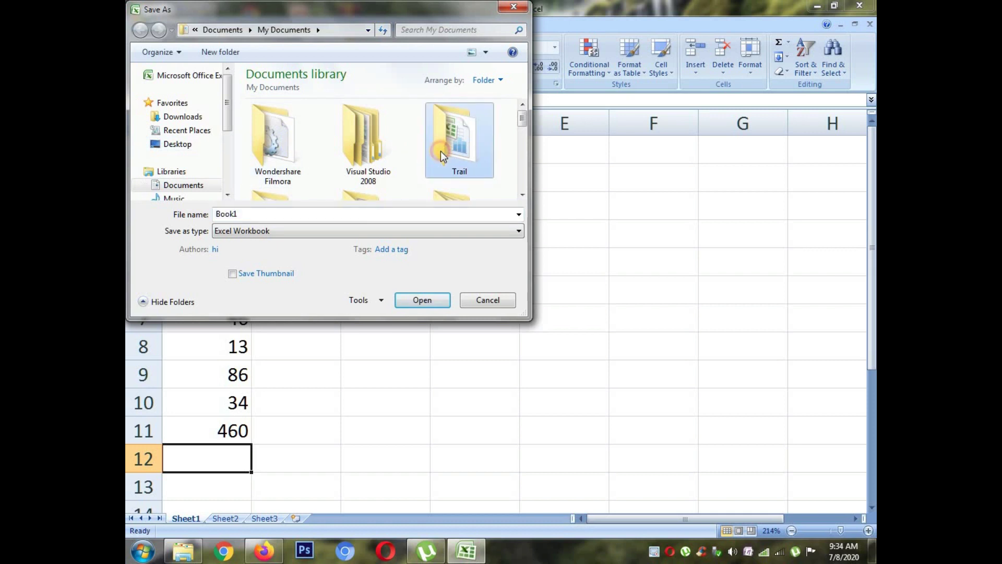
{"action": "double_click", "coordinate": [441, 151]}
{"action": "left_click", "coordinate": [425, 300]}
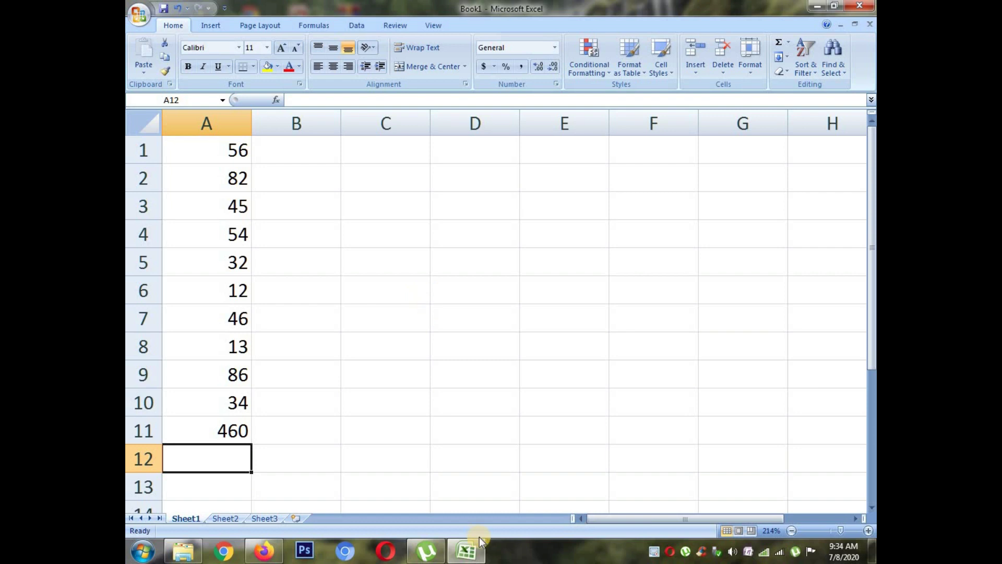
{"action": "left_click", "coordinate": [653, 554]}
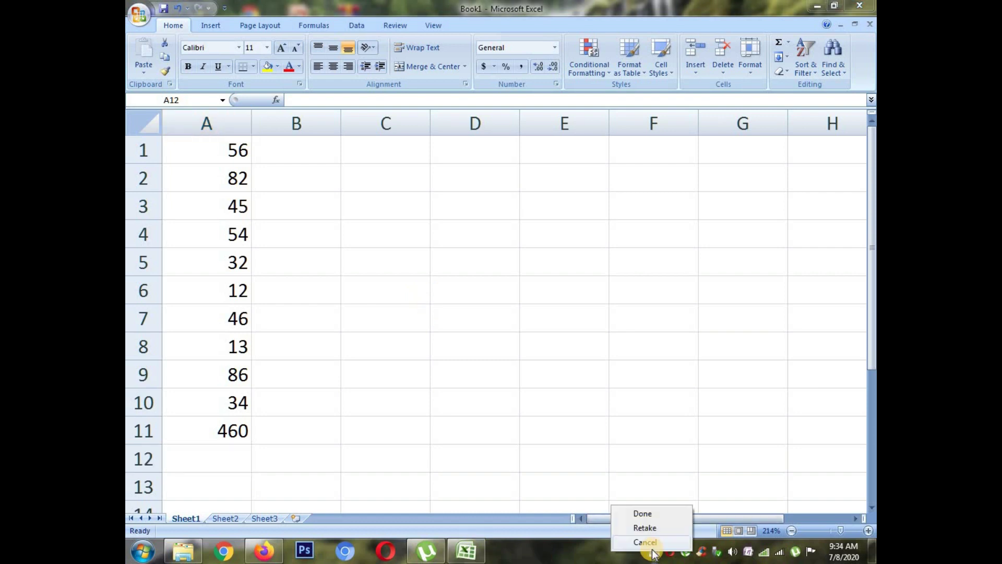